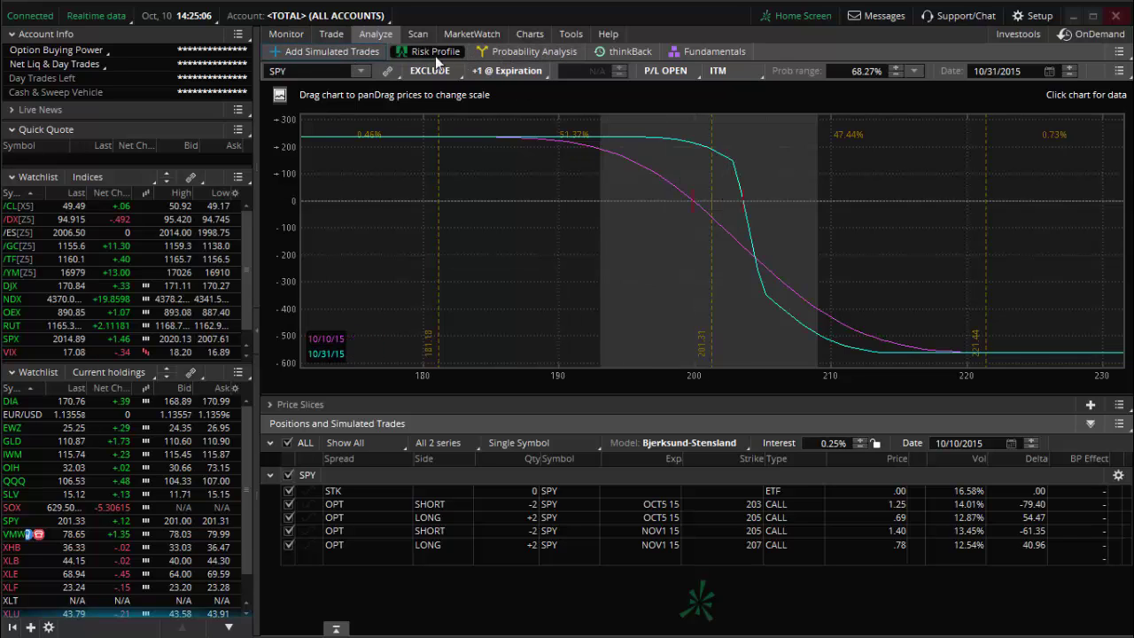
# - Show the probability analysis for SPY and set its probability mode to OTM
pyautogui.click(519, 51)
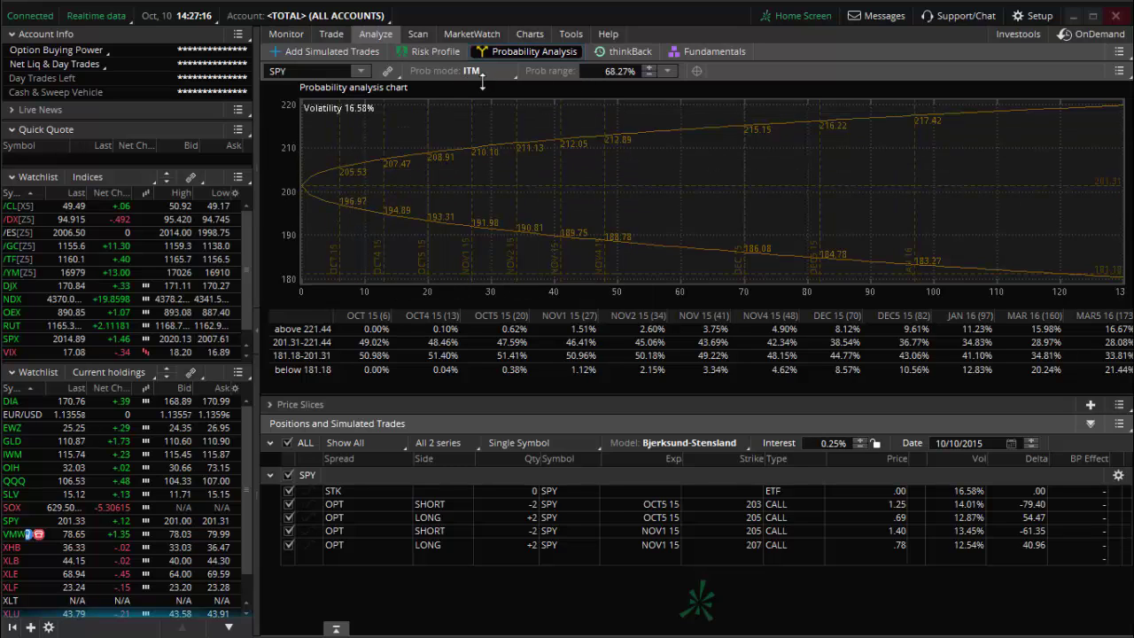
pyautogui.click(511, 71)
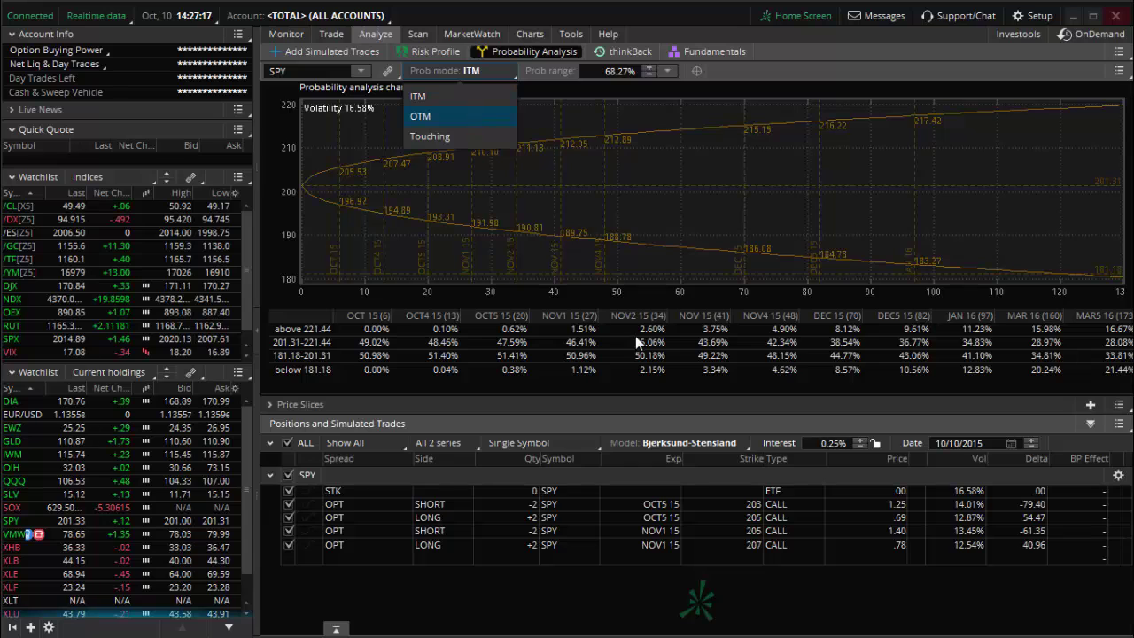
pyautogui.click(469, 116)
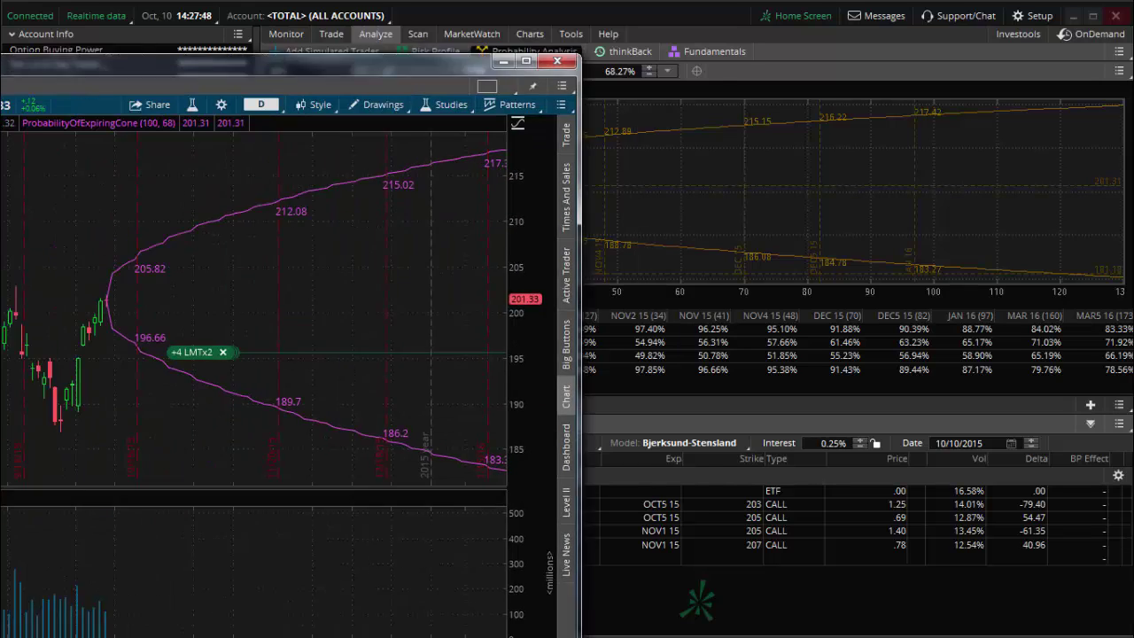
# - Add a SimpleMovingAvg study to the price section of the separate SPY chart
pyautogui.moveTo(0, 54); pyautogui.dragTo(179, 32)
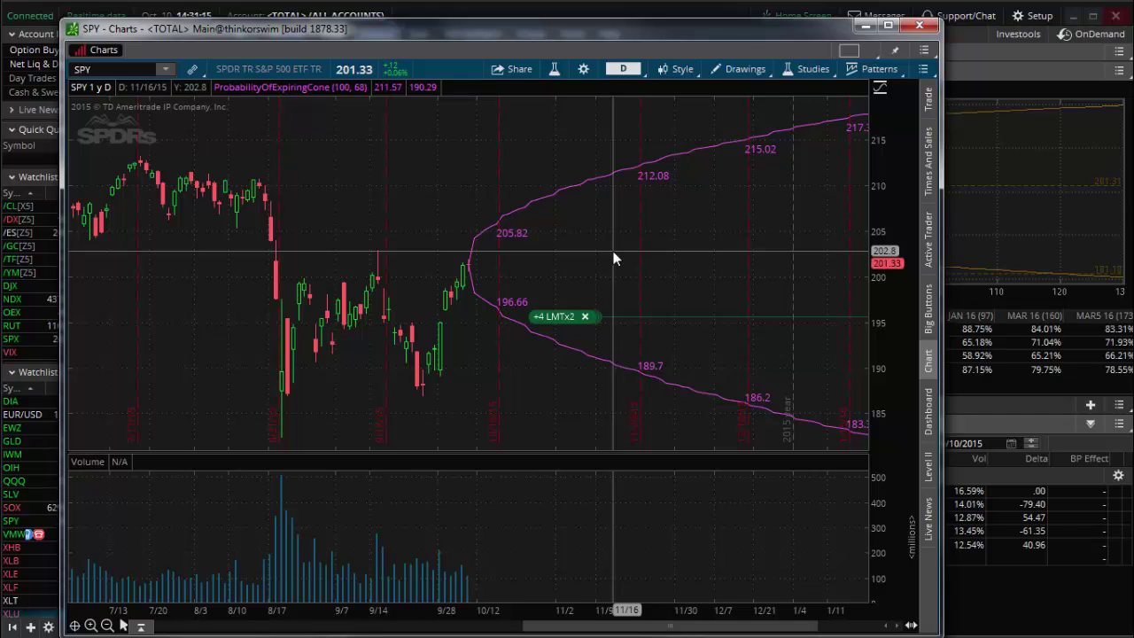
pyautogui.click(555, 69)
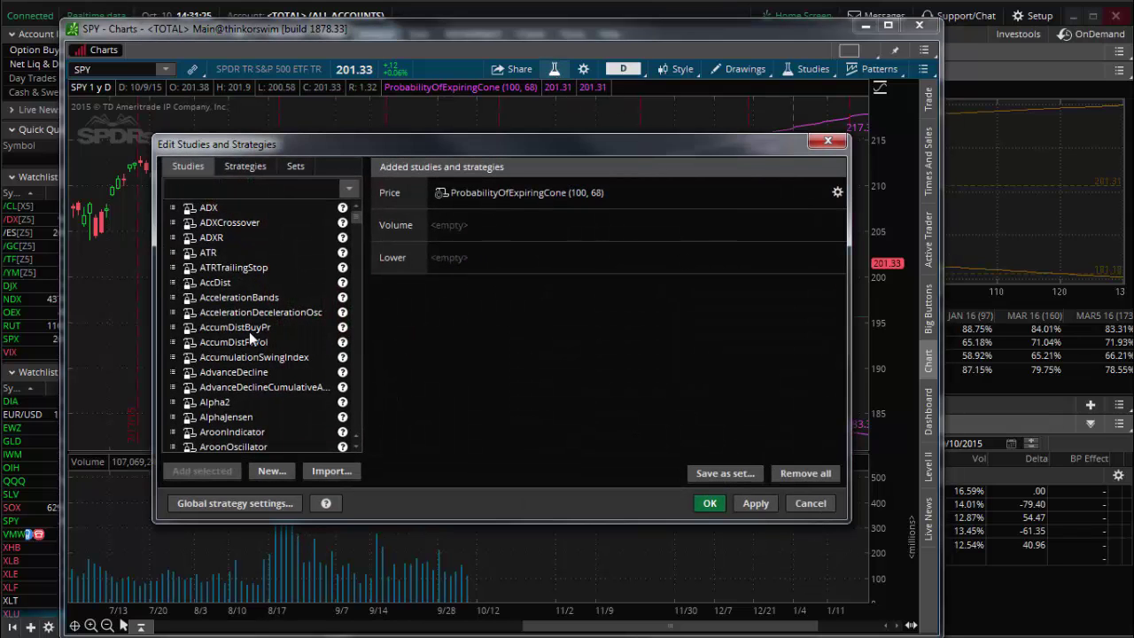
pyautogui.scroll(-12, 249, 333)
pyautogui.scroll(-13, 249, 337)
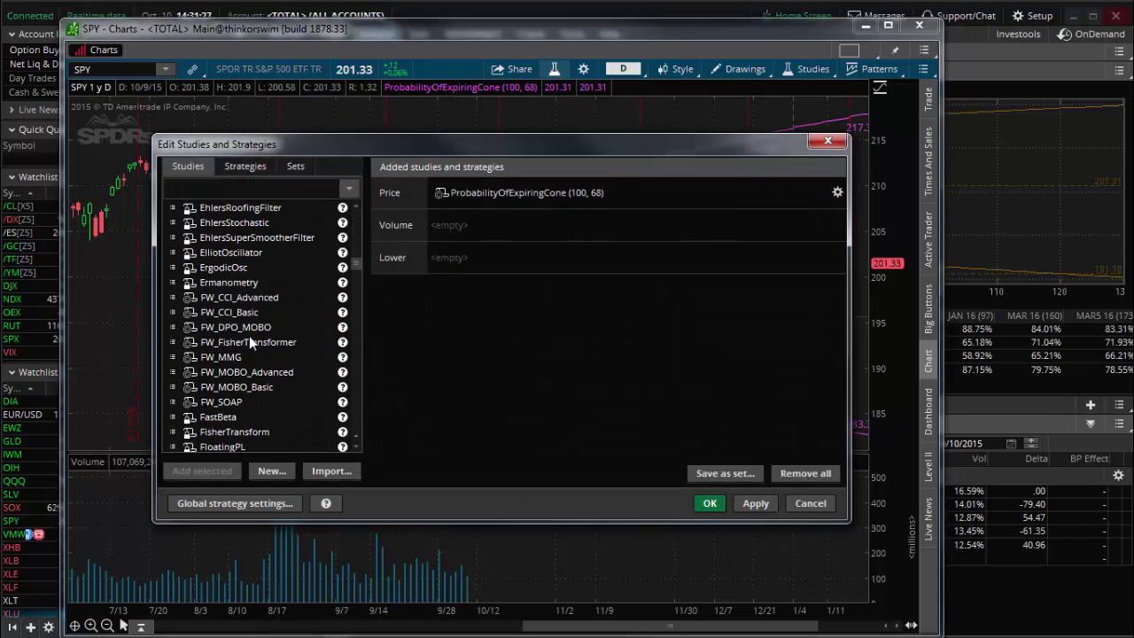
pyautogui.scroll(-20, 249, 336)
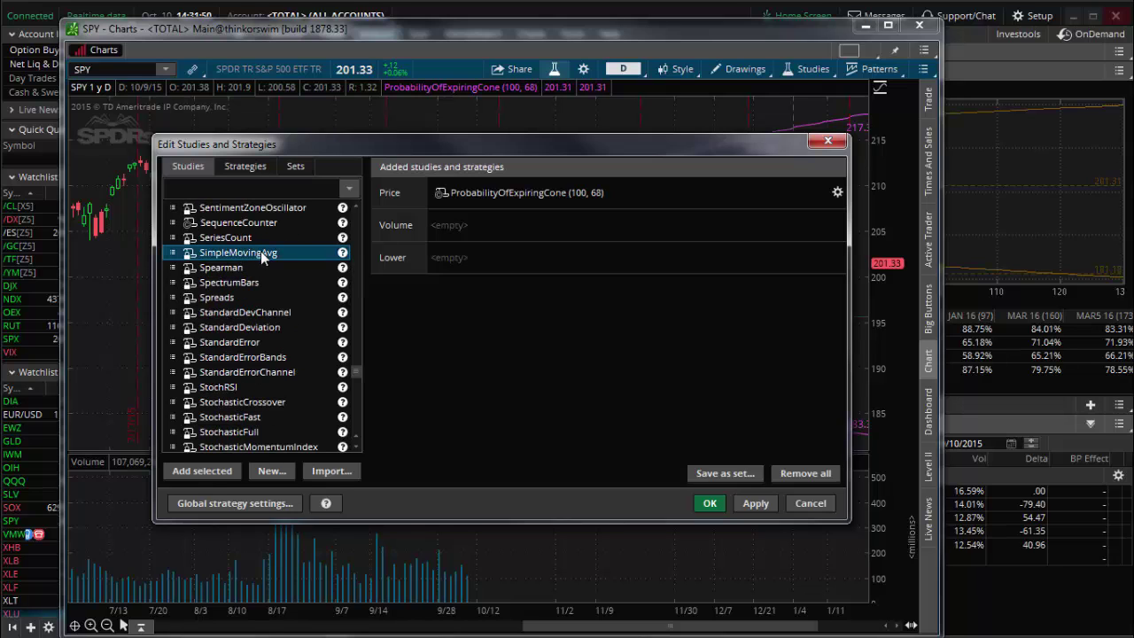
pyautogui.click(576, 190)
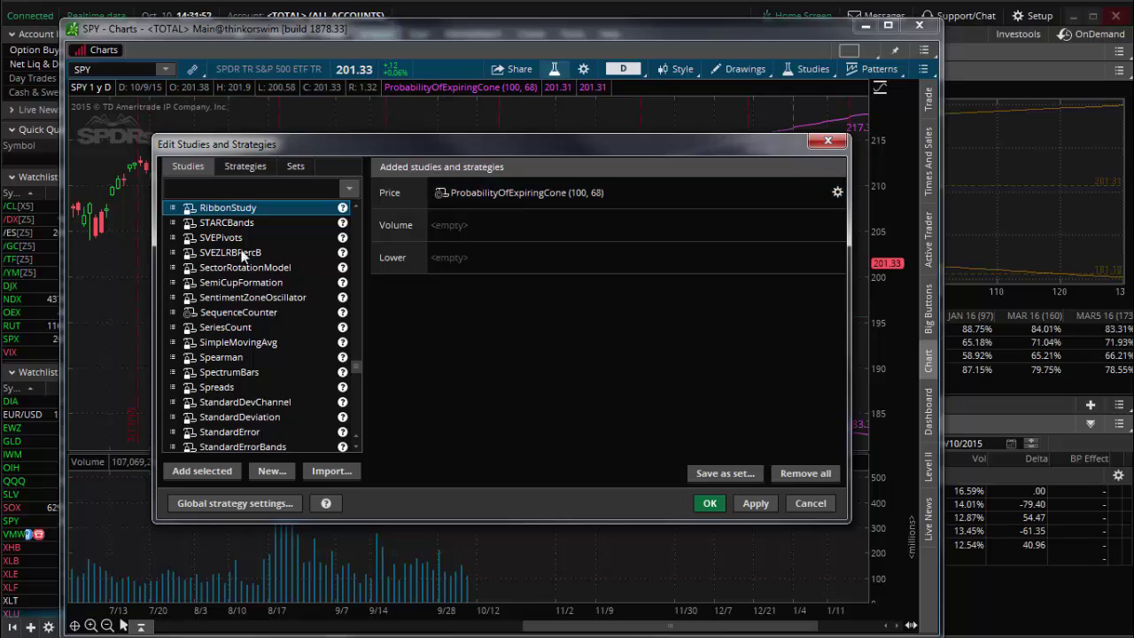
pyautogui.doubleClick(240, 346)
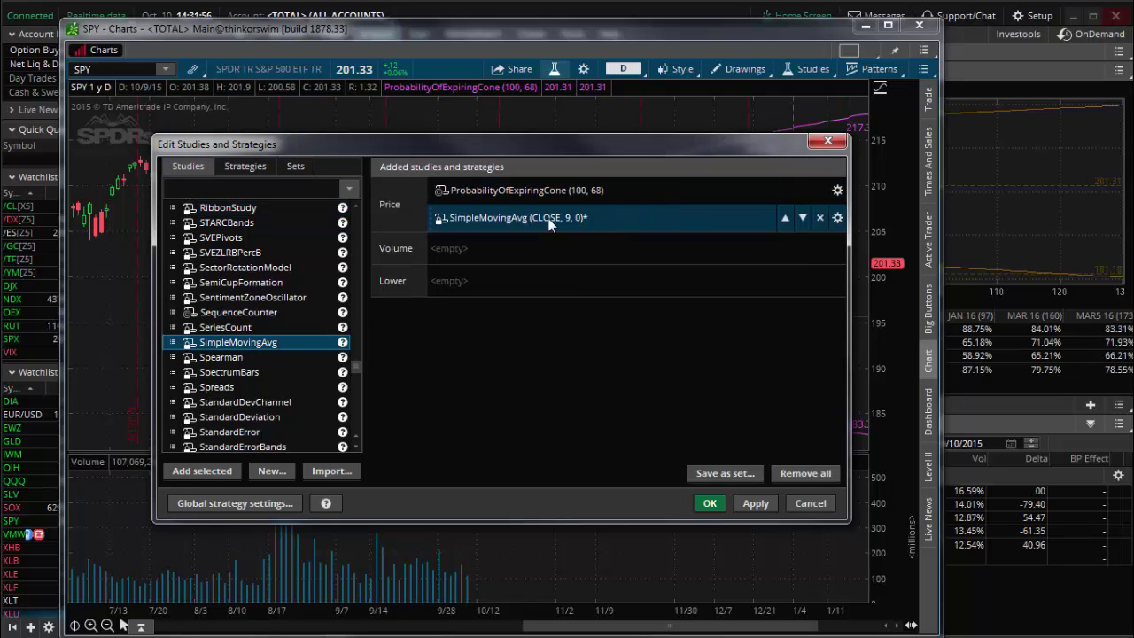
# - Set the new simple moving average's length to 30 and apply the study to the chart
pyautogui.click(837, 217)
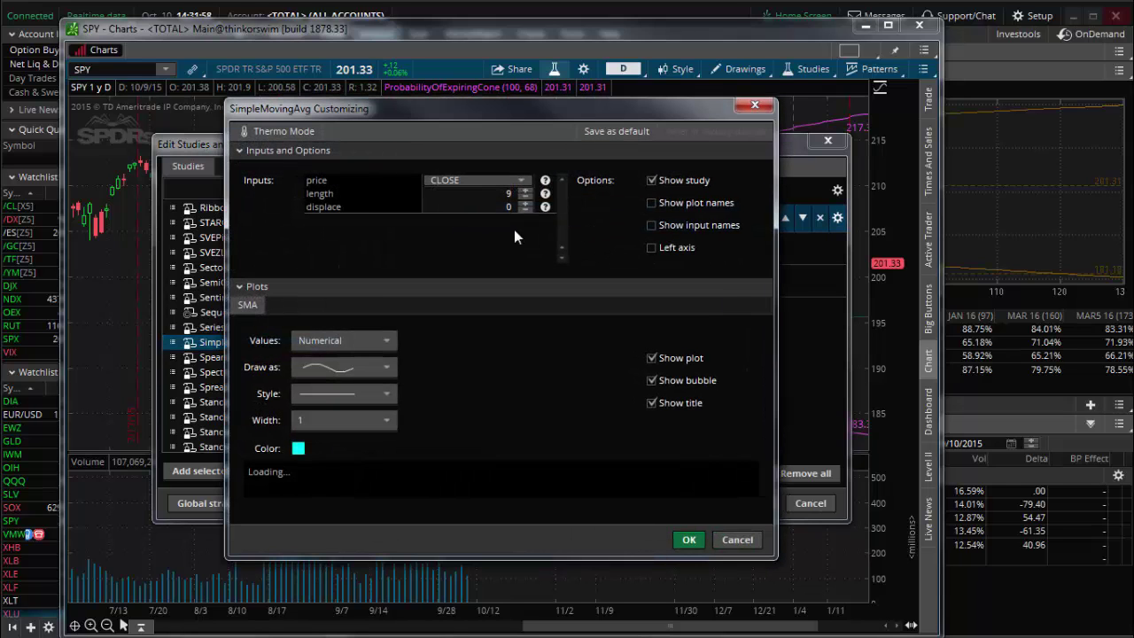
pyautogui.click(499, 192)
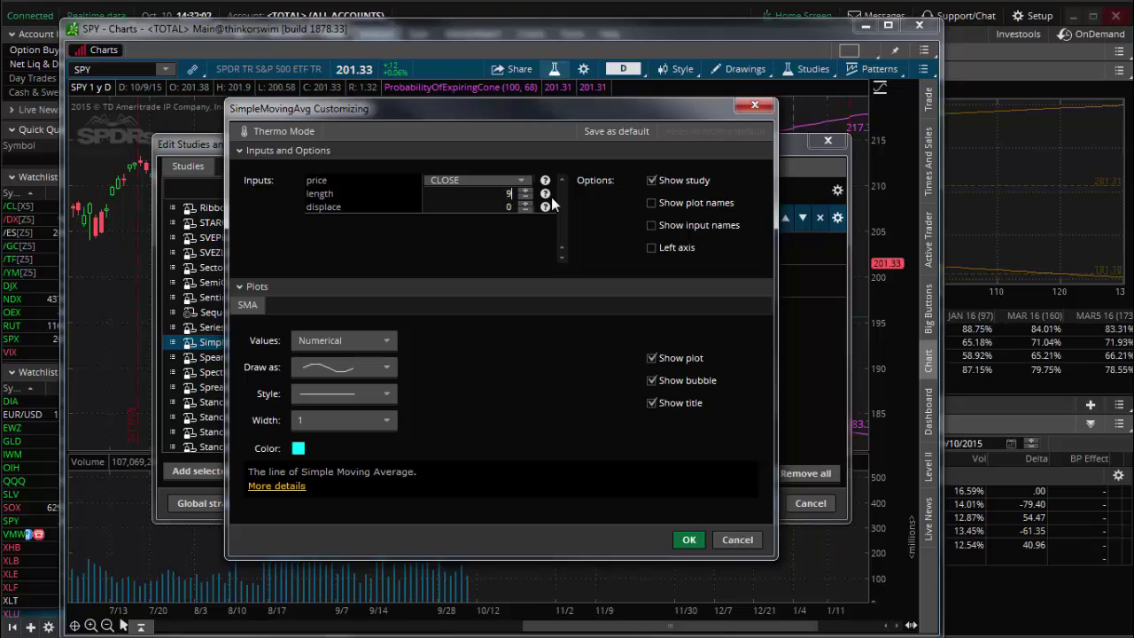
pyautogui.press('BackSpace')
pyautogui.write('30')
pyautogui.click(689, 540)
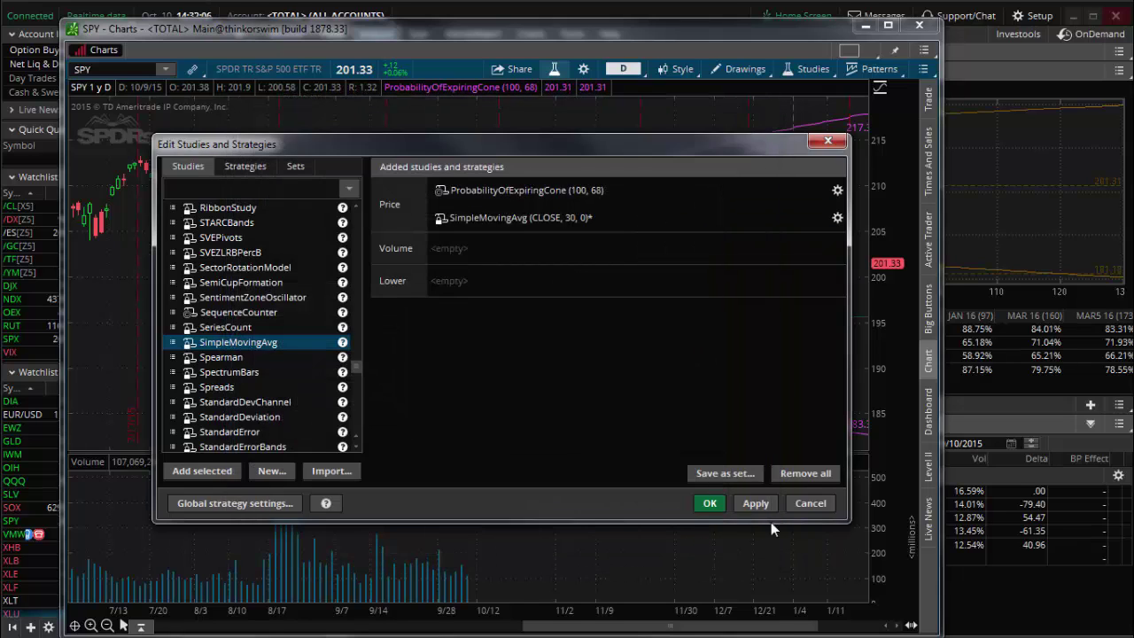
pyautogui.click(709, 502)
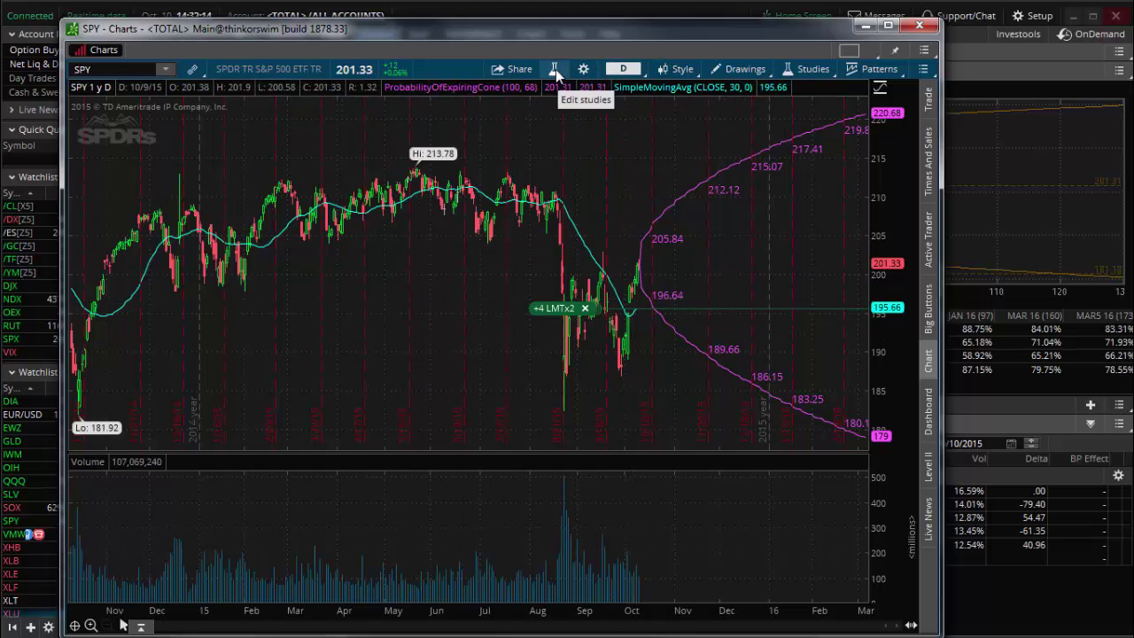
# - Add a second SimpleMovingAvg study to the SPY chart's price section
pyautogui.click(555, 69)
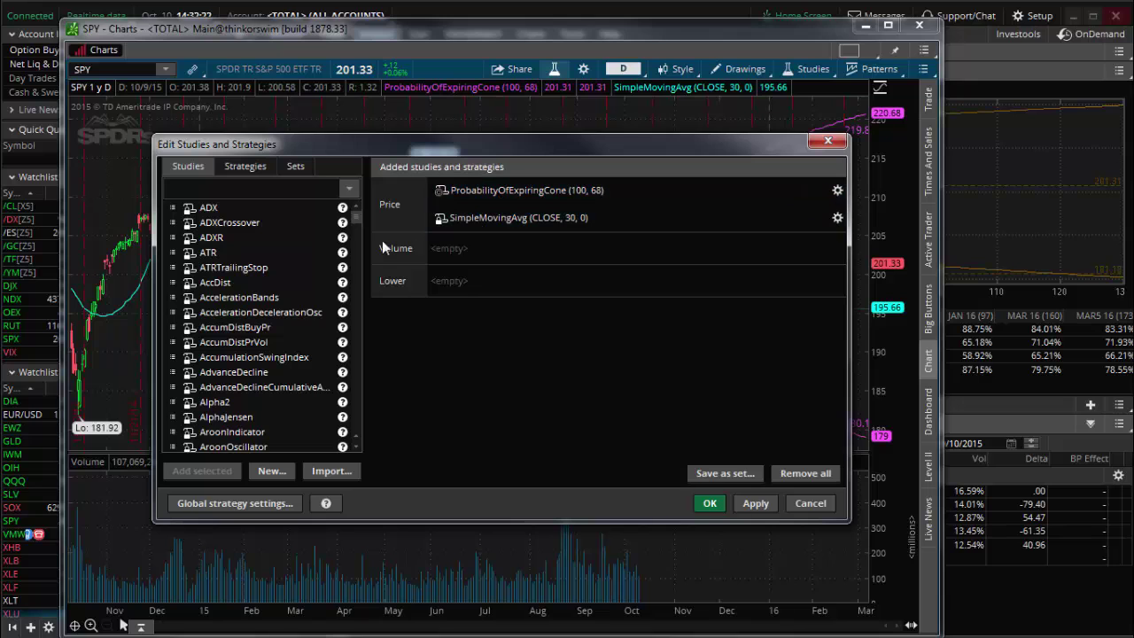
pyautogui.moveTo(357, 221); pyautogui.dragTo(358, 339)
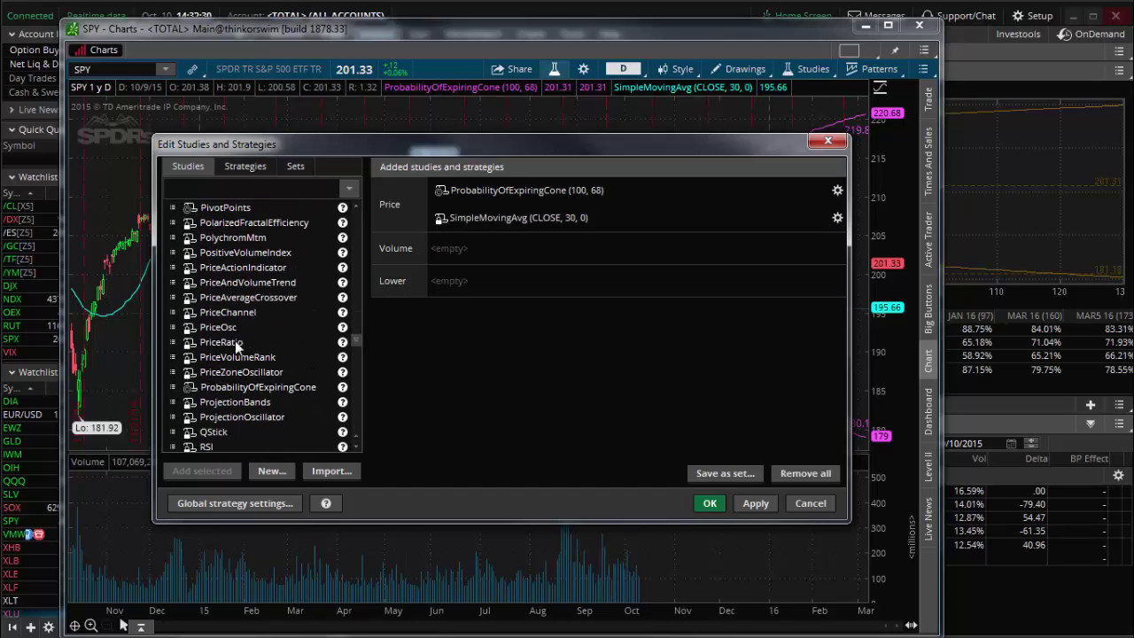
pyautogui.click(223, 391)
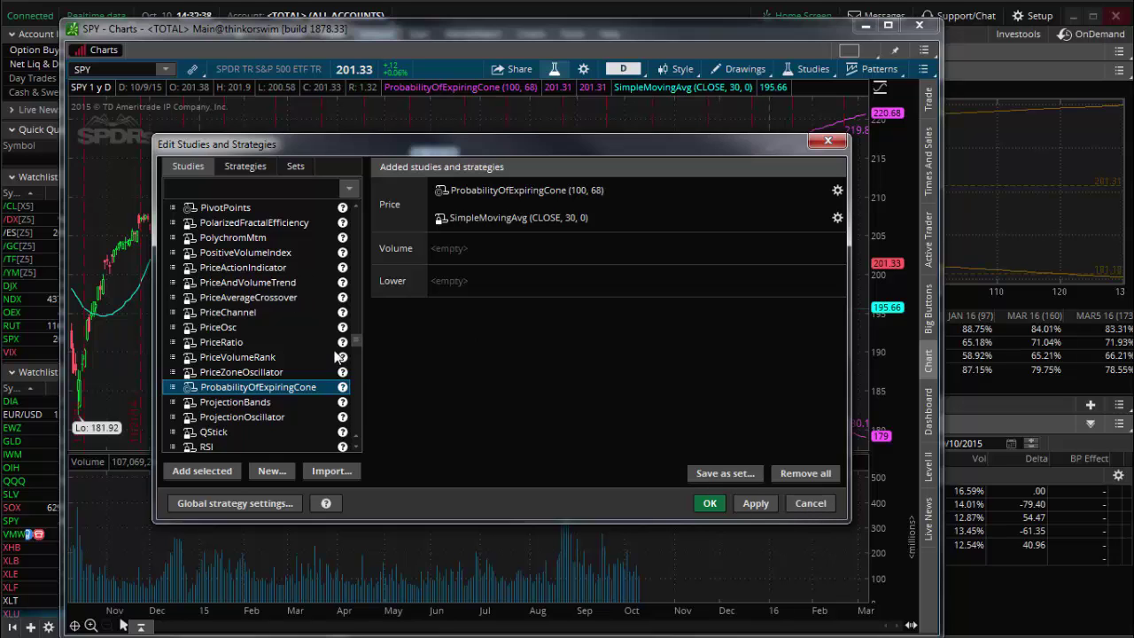
pyautogui.moveTo(357, 338); pyautogui.dragTo(357, 372)
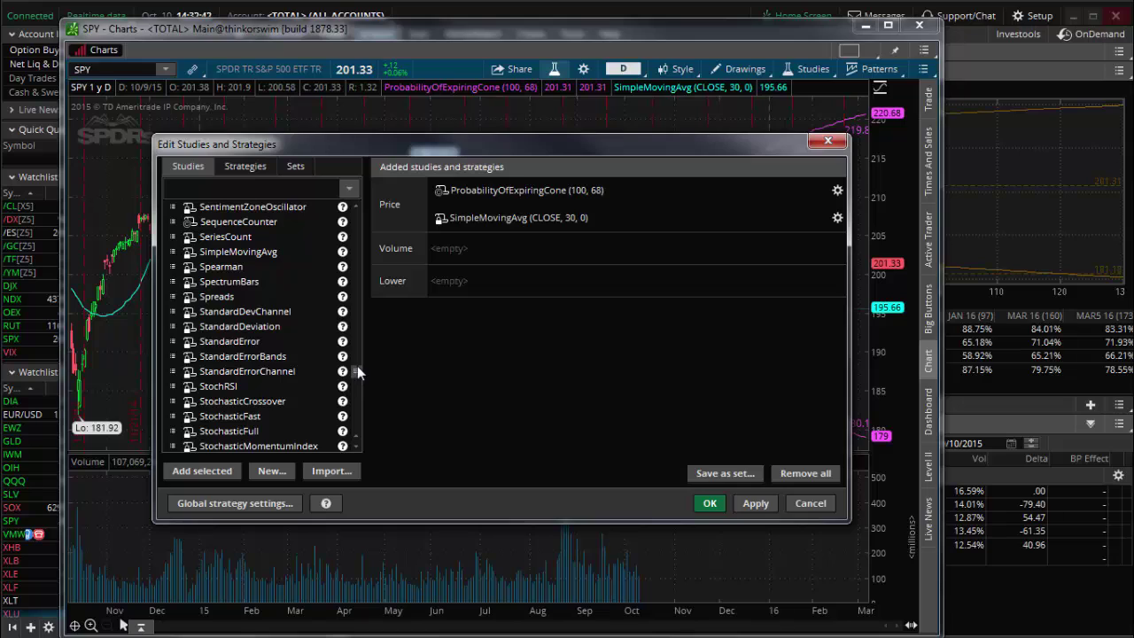
pyautogui.scroll(1, 239, 283)
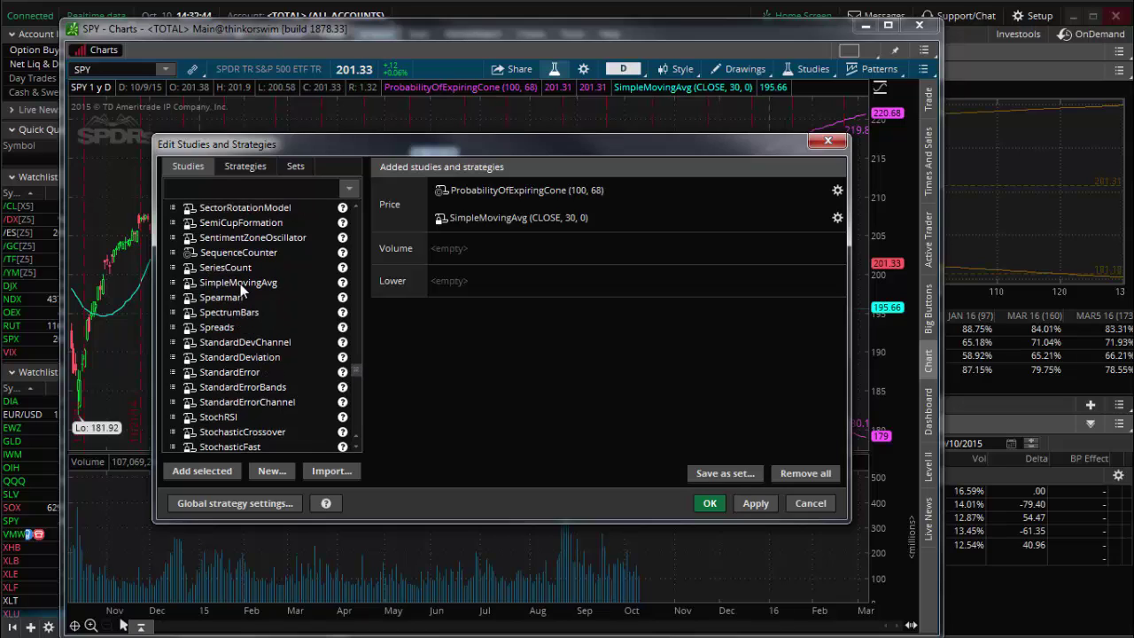
pyautogui.doubleClick(240, 284)
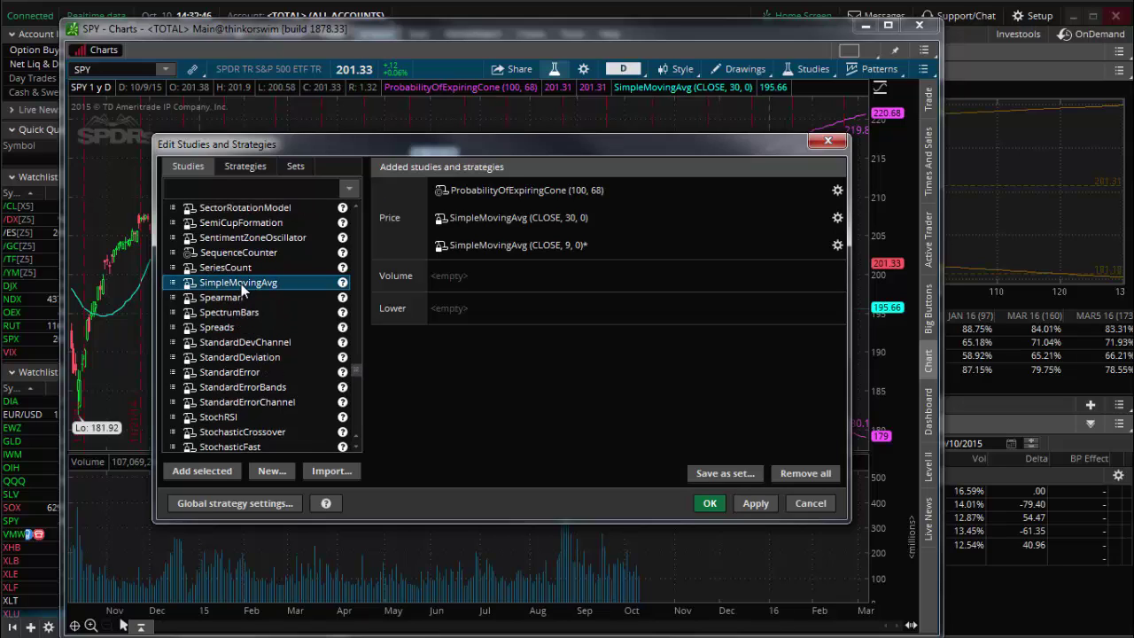
# - Set the second simple moving average's length to 200 and apply it to the chart
pyautogui.click(837, 245)
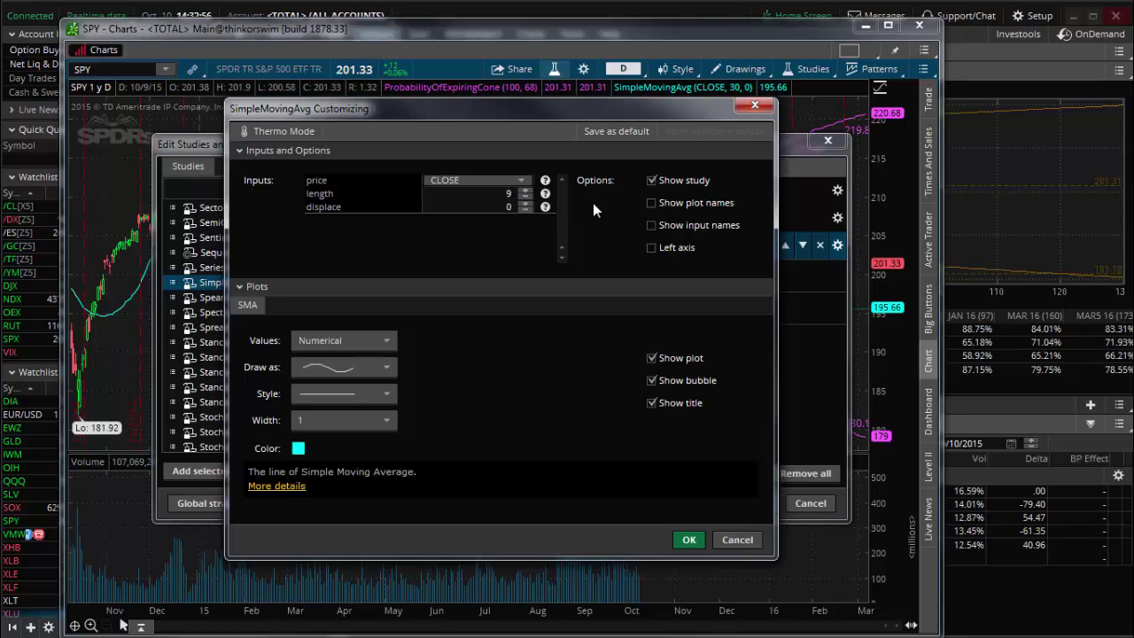
pyautogui.write('200')
pyautogui.click(688, 539)
pyautogui.click(712, 504)
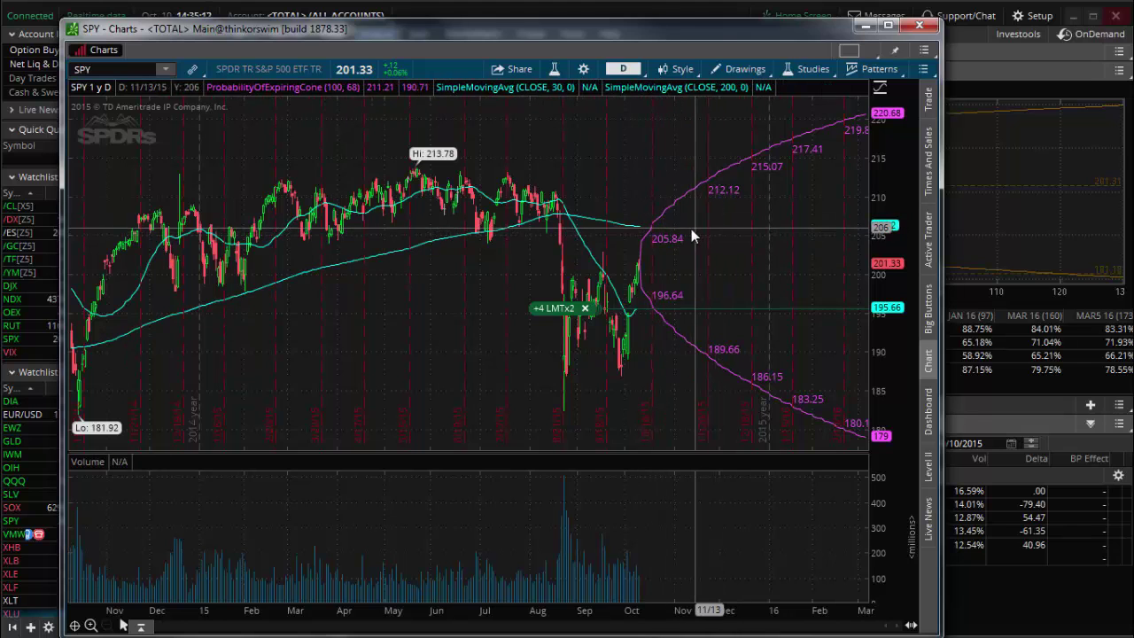
# - Examine the ProbabilityOfExpiringCone study's inputs and its UpProbExp and DownProbExp plot settings, leaving without changes
pyautogui.moveTo(480, 244); pyautogui.dragTo(835, 256)
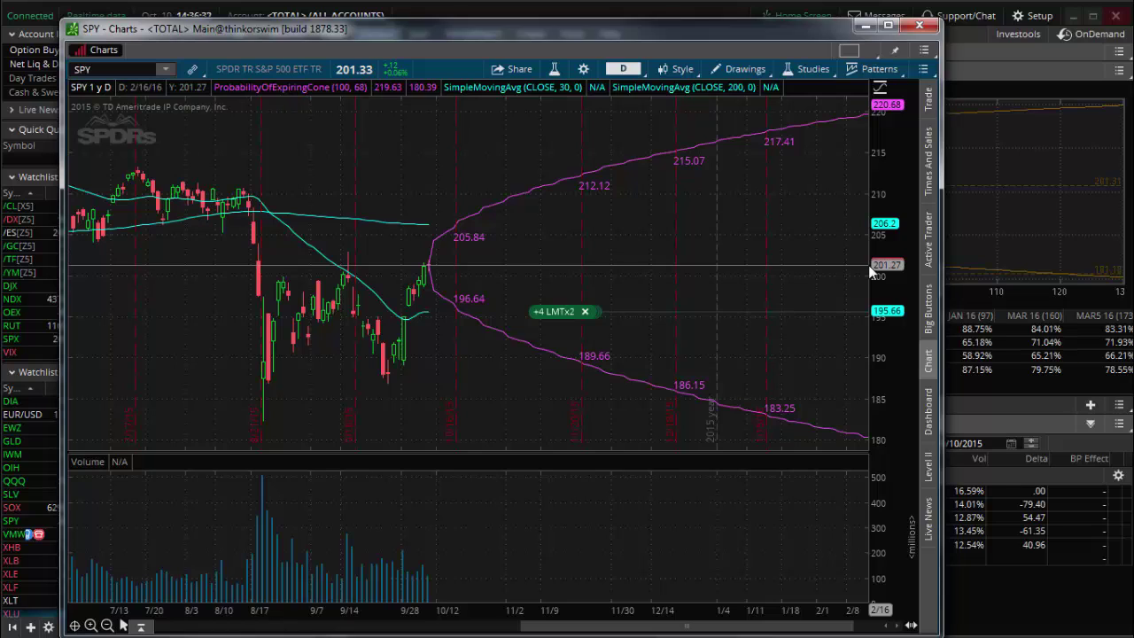
pyautogui.click(582, 69)
pyautogui.click(797, 118)
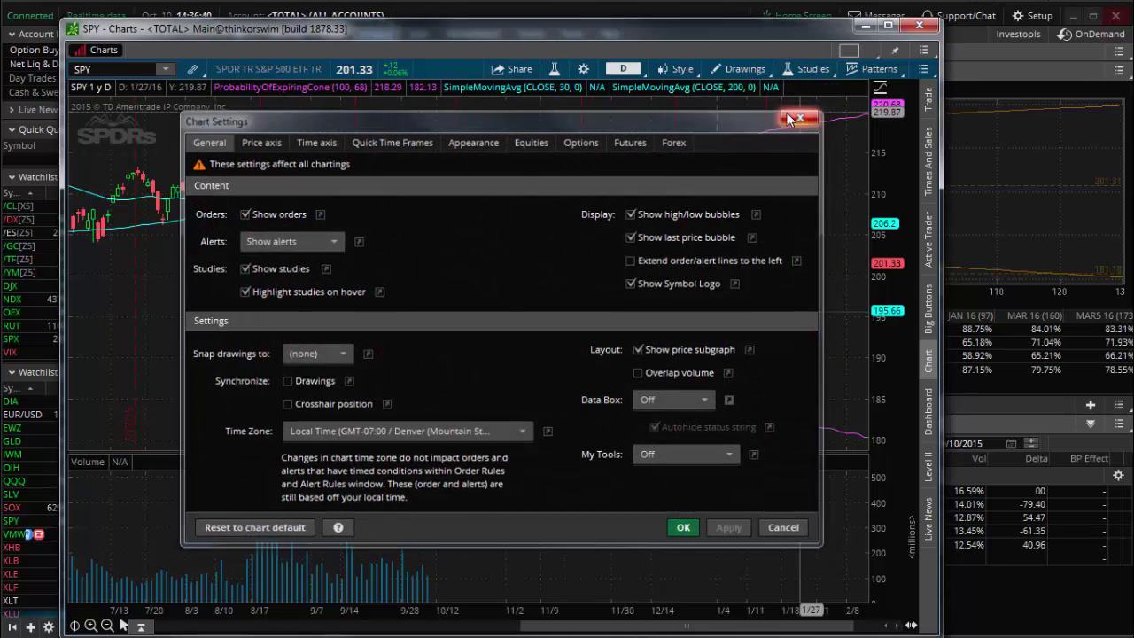
pyautogui.click(554, 69)
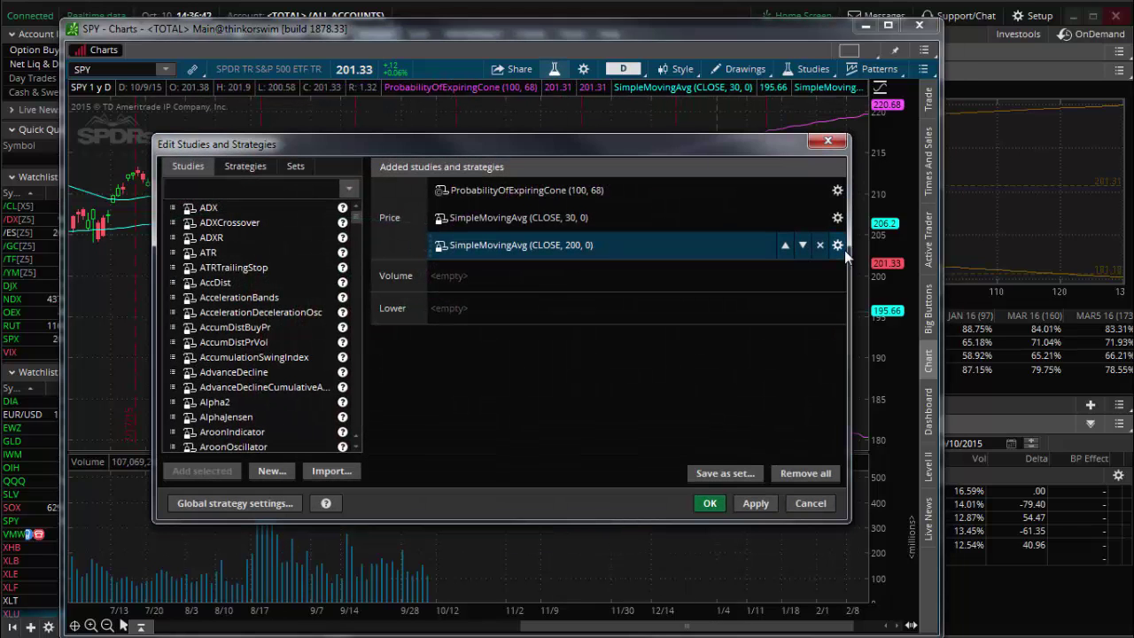
pyautogui.click(837, 189)
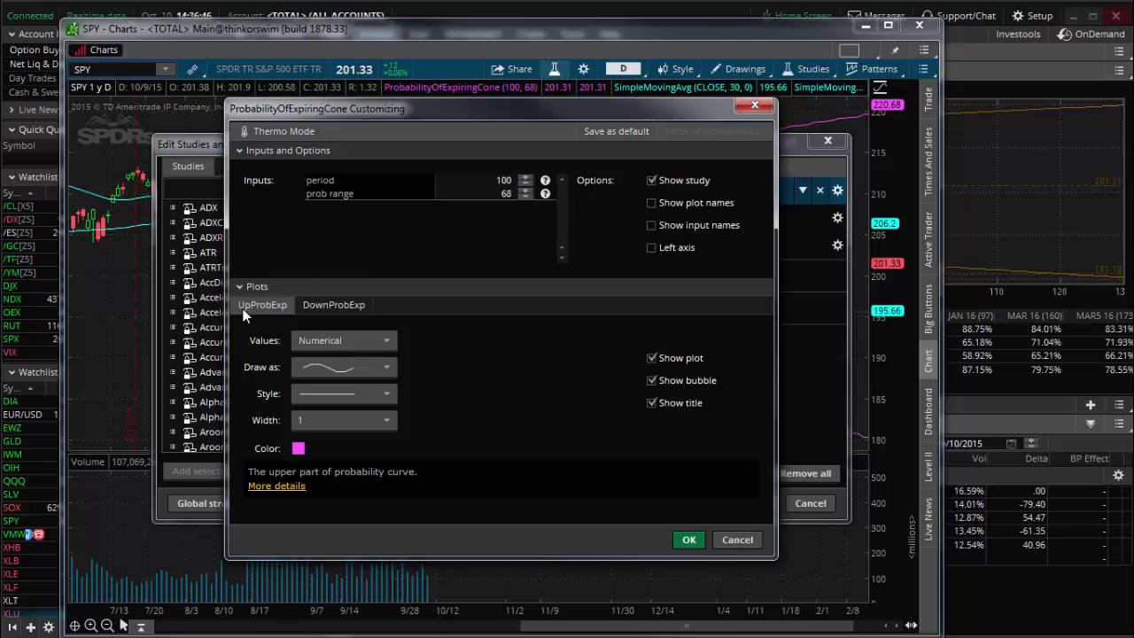
pyautogui.click(344, 305)
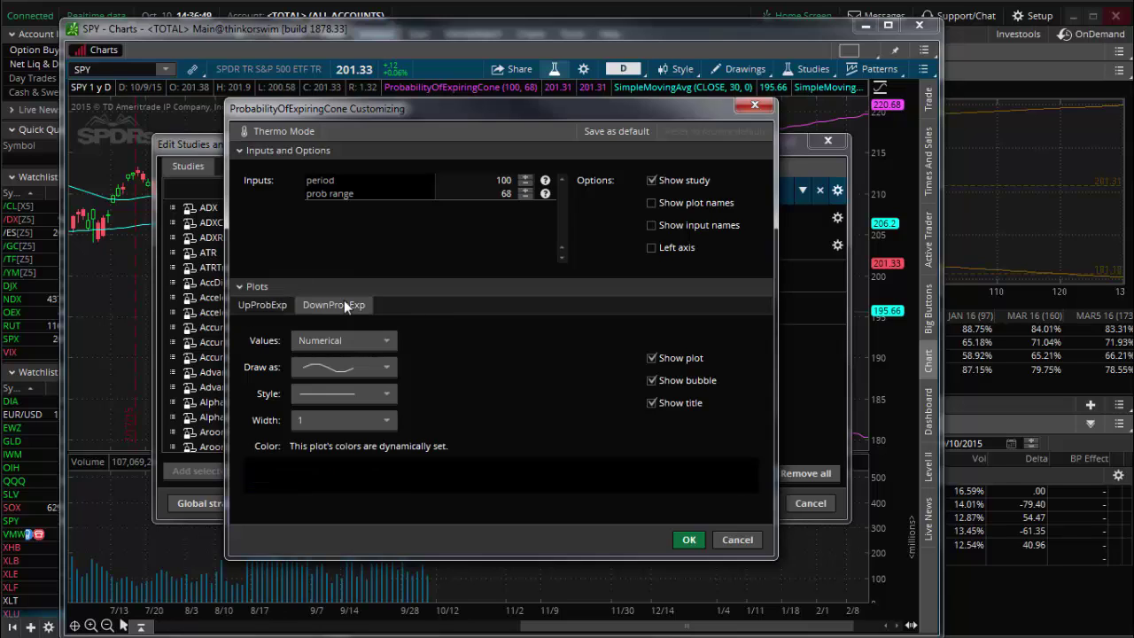
pyautogui.click(253, 308)
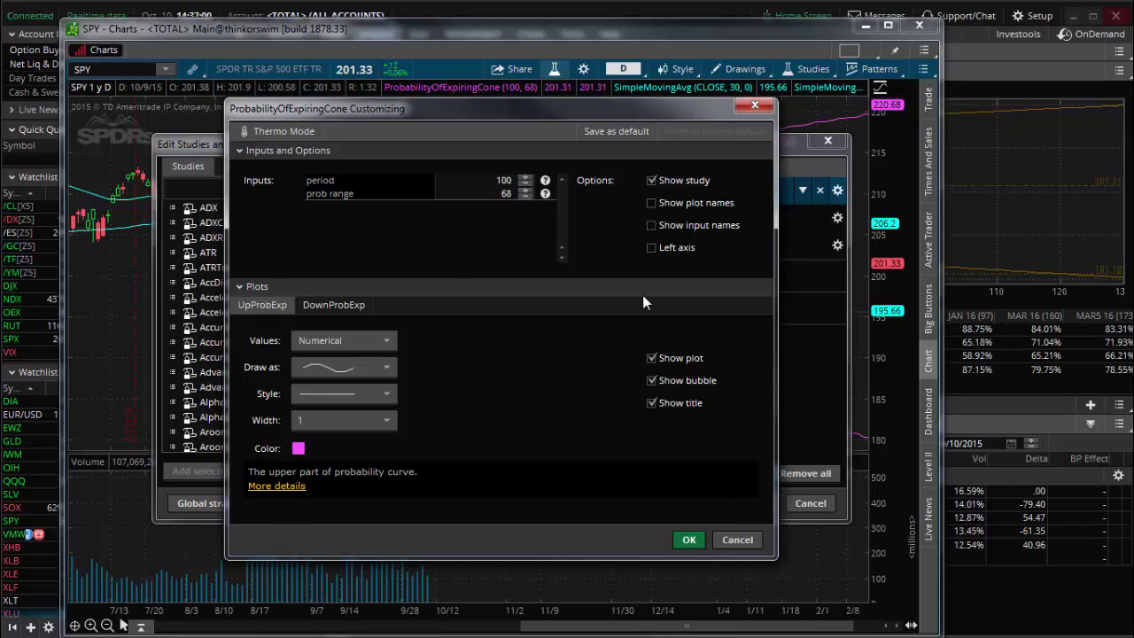
pyautogui.click(739, 539)
pyautogui.click(808, 502)
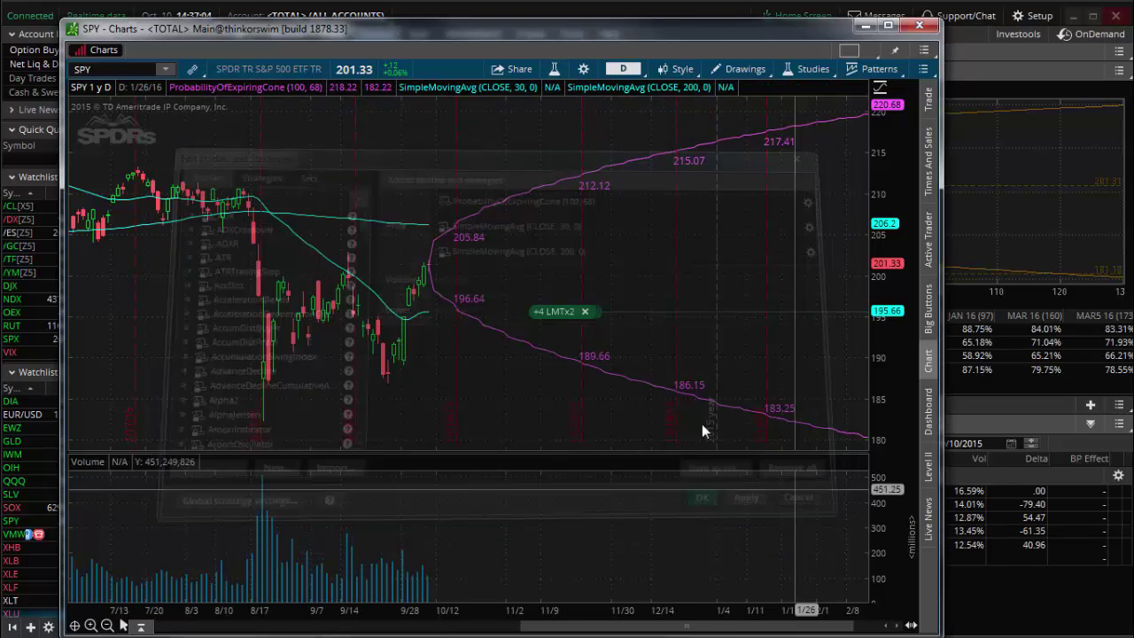